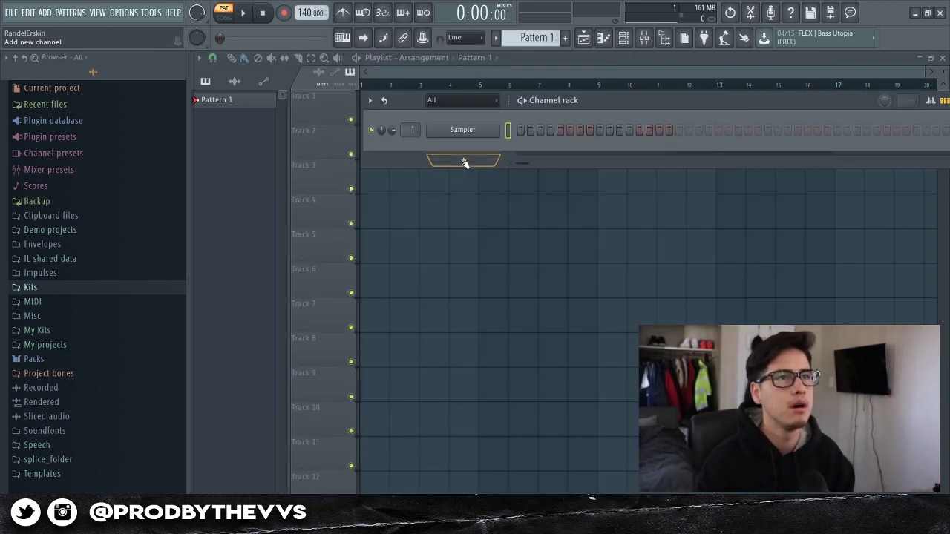
Step: Open the Add channel plugin menu from the empty Channel rack slot below Sampler
left_click(464, 163)
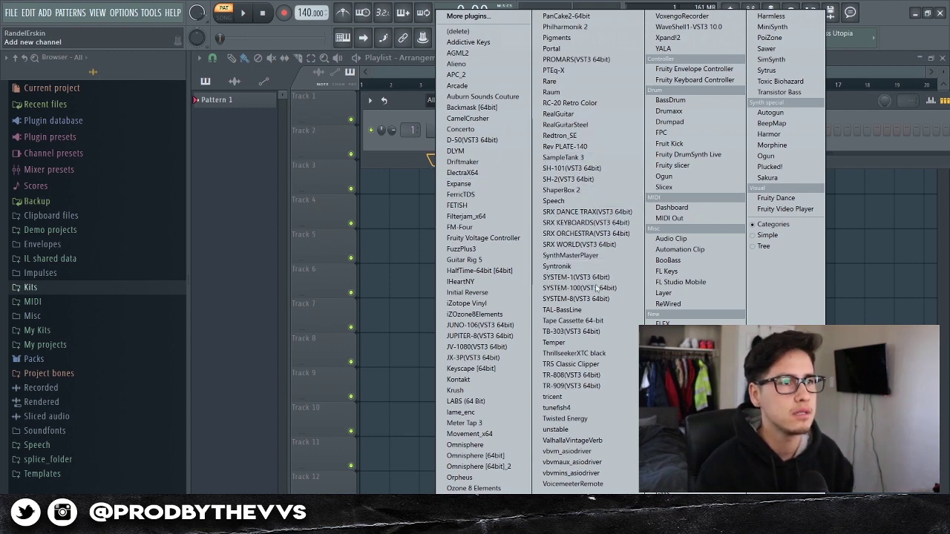
Step: Load SRX WORLD (VST3 64bit) into a new instrument channel
left_click(586, 244)
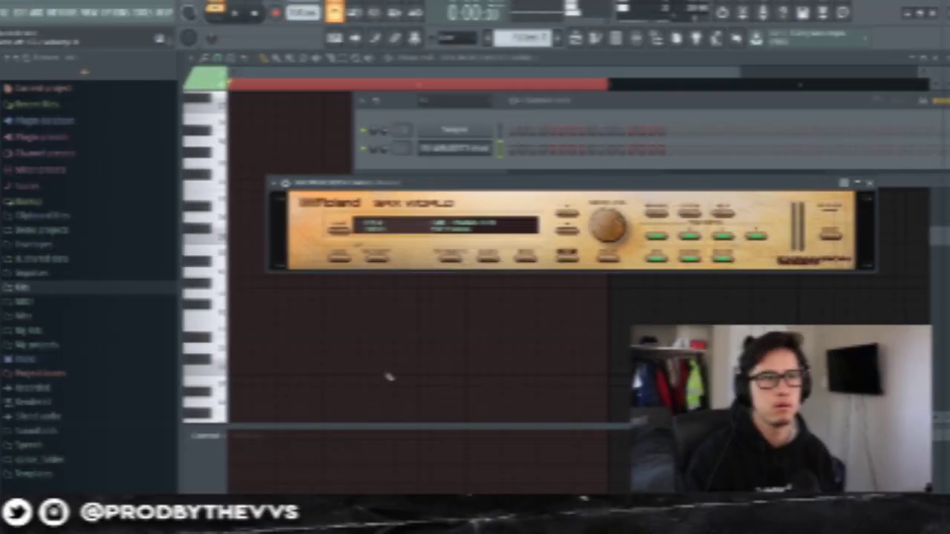
Step: Draw the opening chords B5/F#5/C#5 and A#5/F#5/D#5, raising one note from F5 to F#5
left_click(247, 250)
left_click(247, 304)
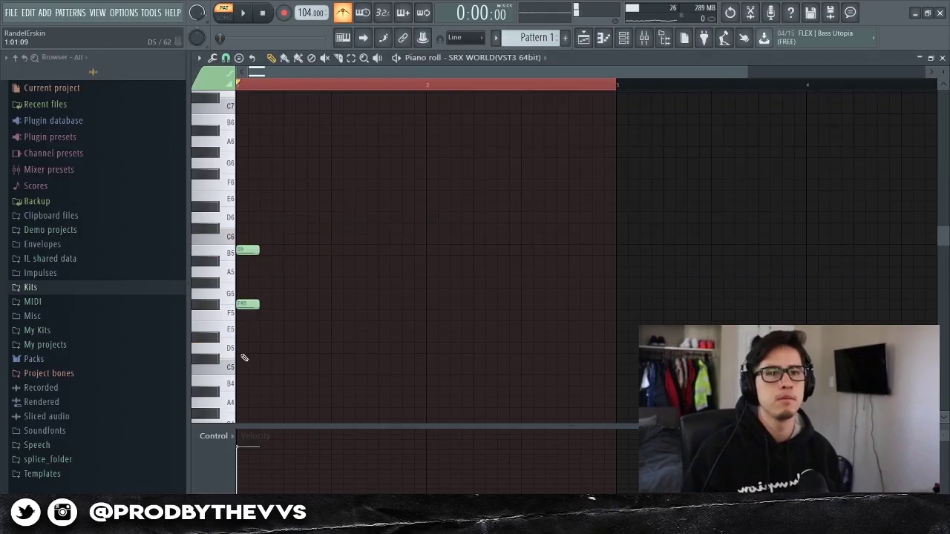
left_click(245, 358)
left_click(285, 261)
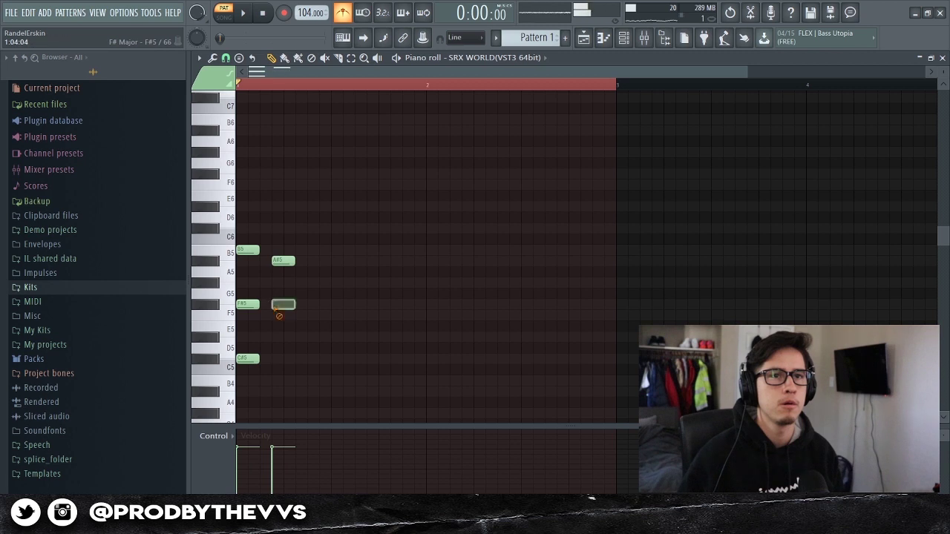
left_click_drag(274, 316, 273, 303)
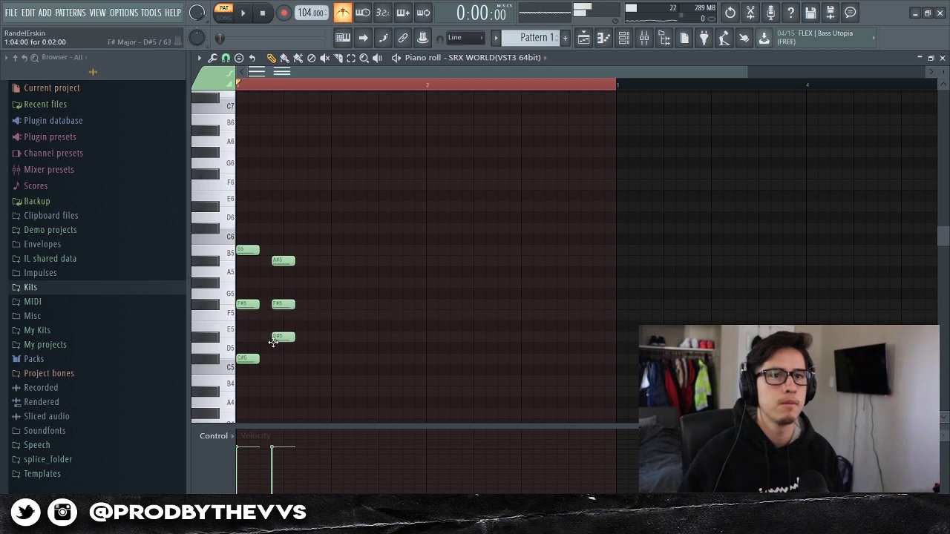
Step: Delete the stray F5 note, audition the chords, and lower a new note into the third chord
key("space")
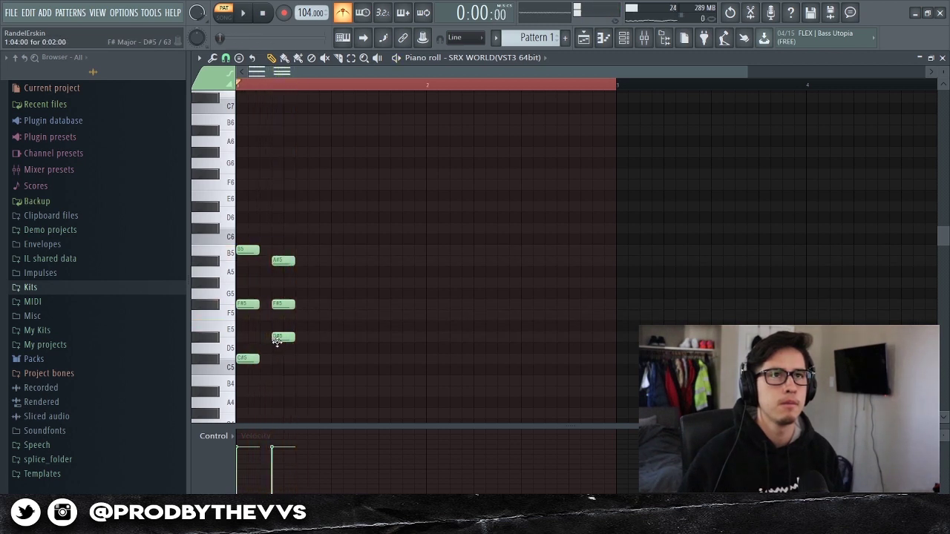
right_click(275, 314)
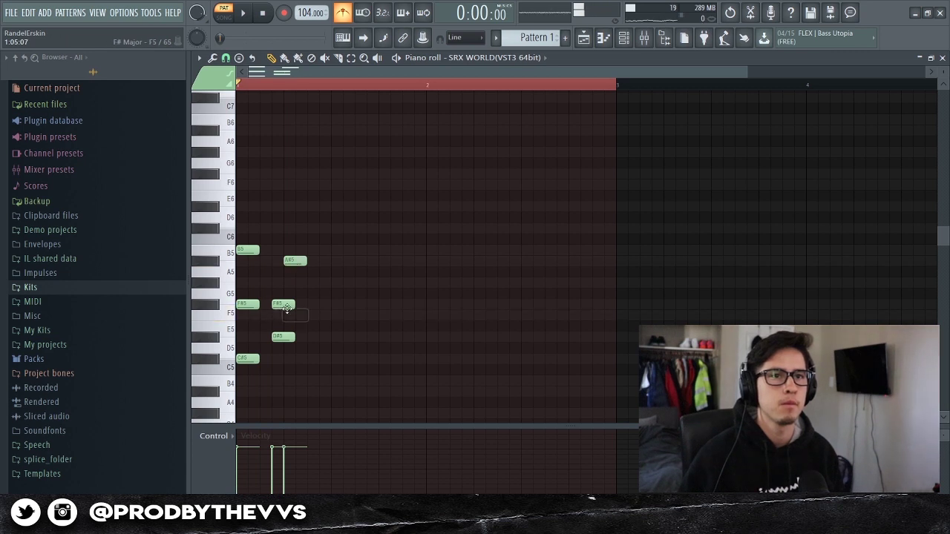
key("space")
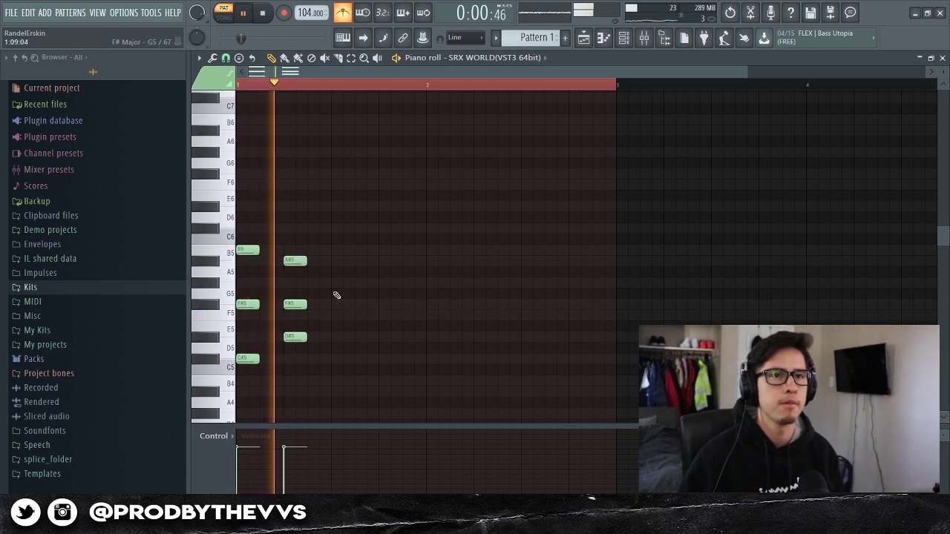
key("space")
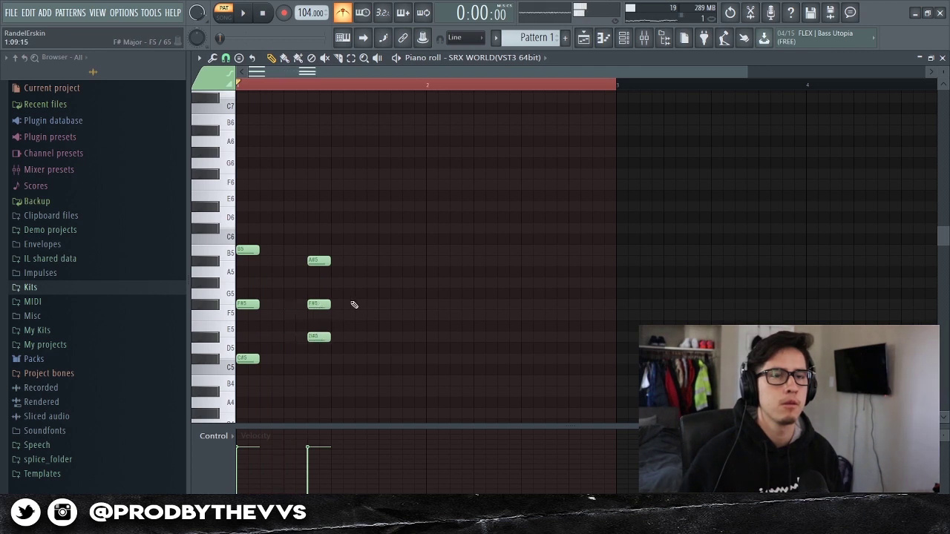
key("space")
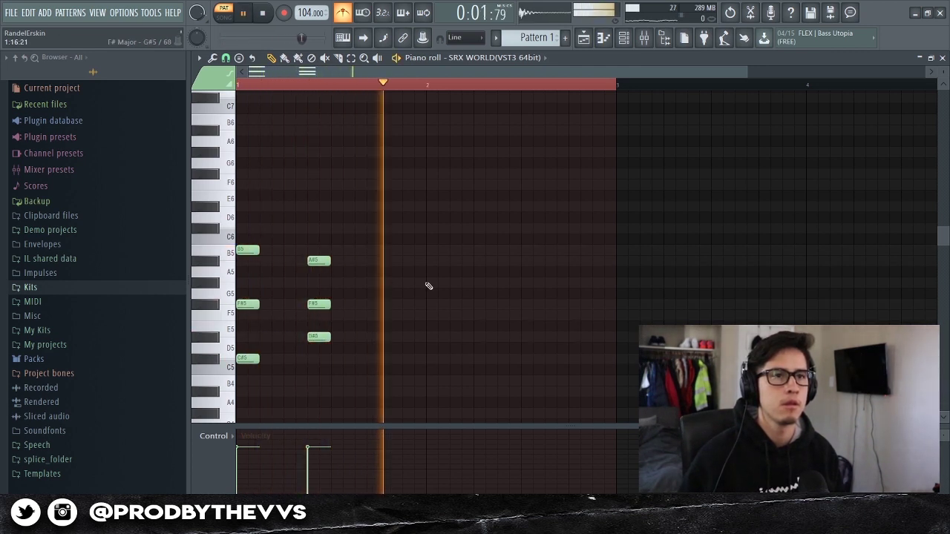
key("space")
left_click_drag(429, 285, 429, 306)
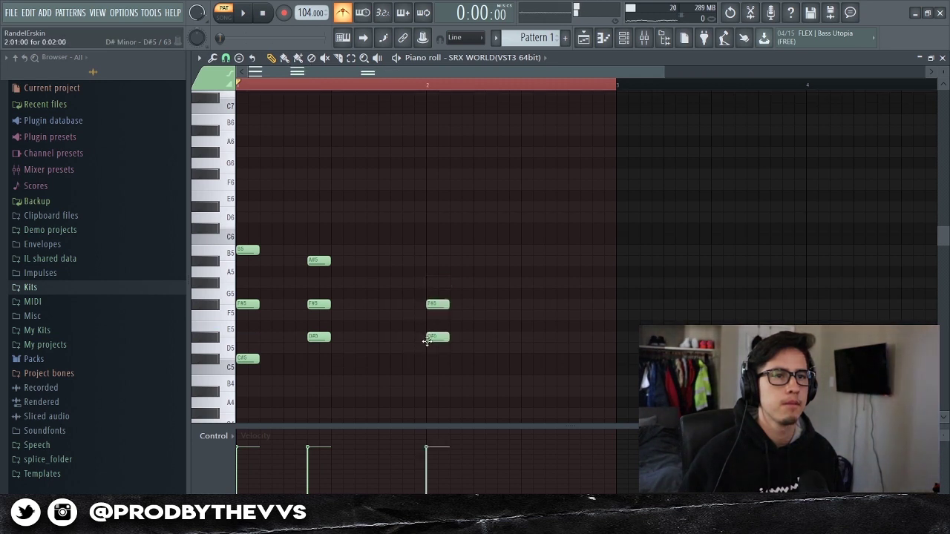
Step: Rework the third chord with a low B4 and a C#6 on top, dropping its D#5
left_click(423, 382)
left_click_drag(430, 389, 427, 381)
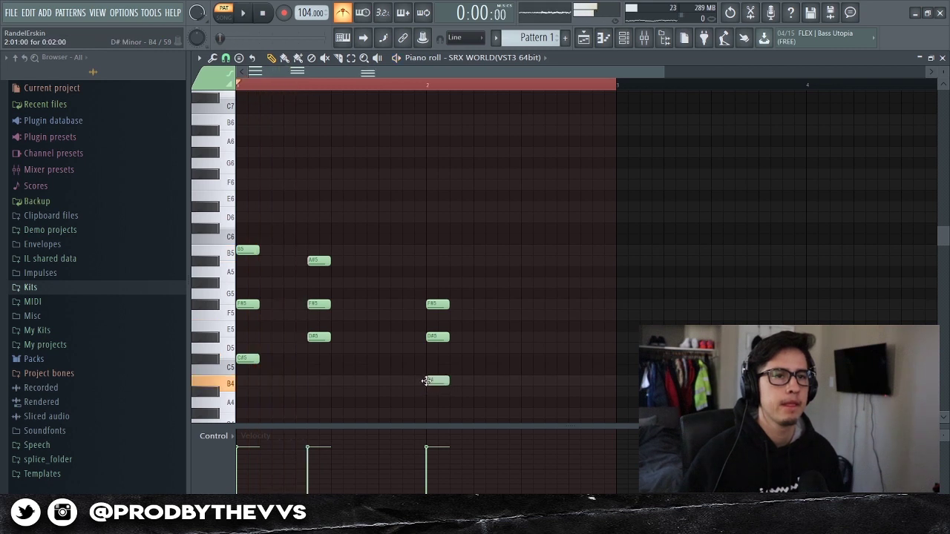
key("space")
right_click(438, 336)
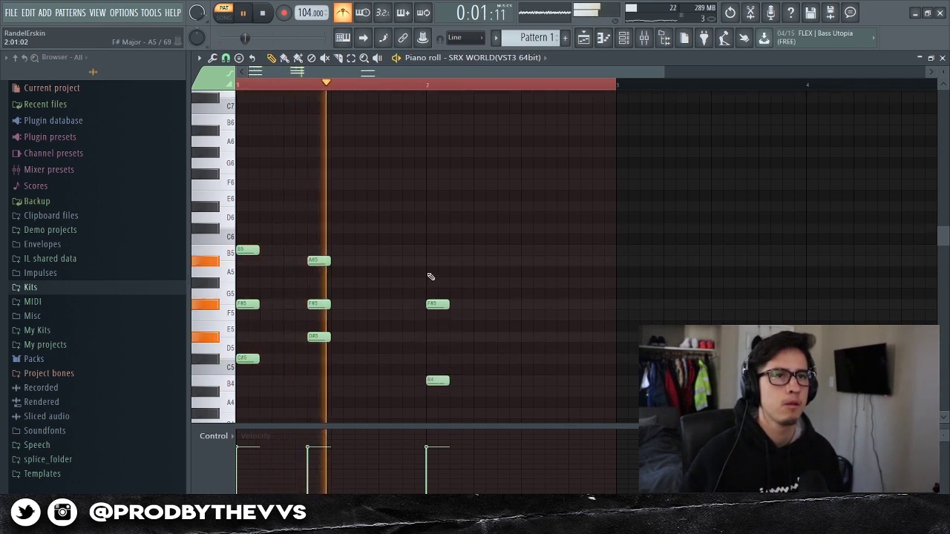
left_click(429, 231)
Step: Try A#5 and G#5 notes for the following chords, remove the misplaced ones, and audition the progression
left_click(491, 261)
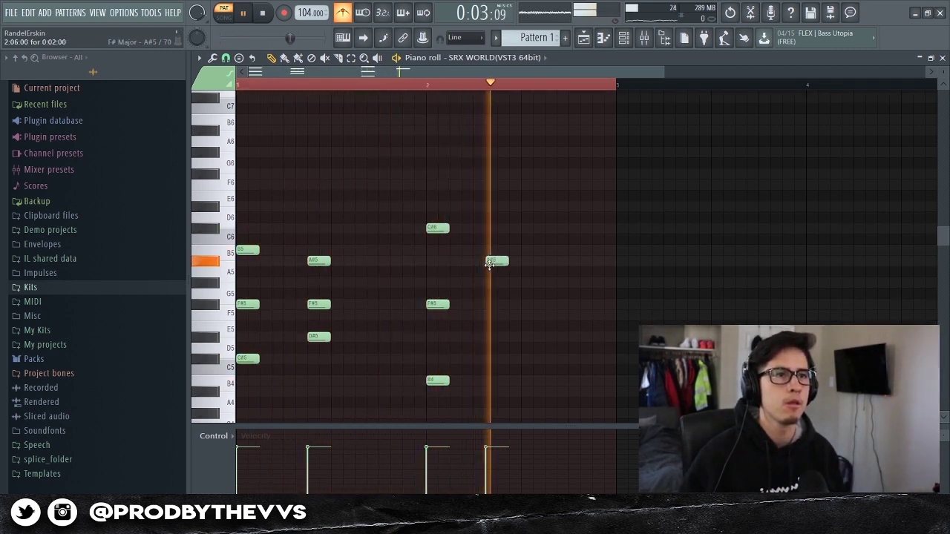
right_click(499, 262)
key("space")
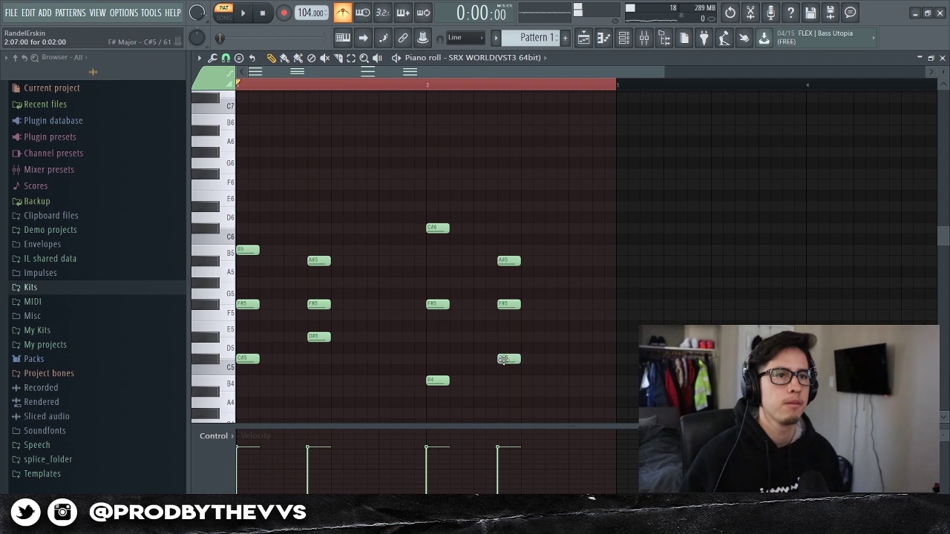
key("space")
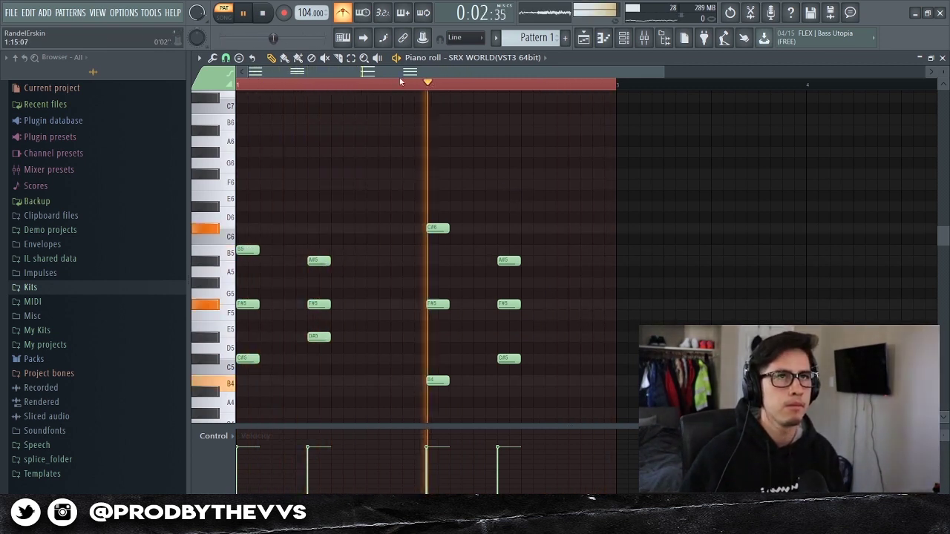
left_click(578, 281)
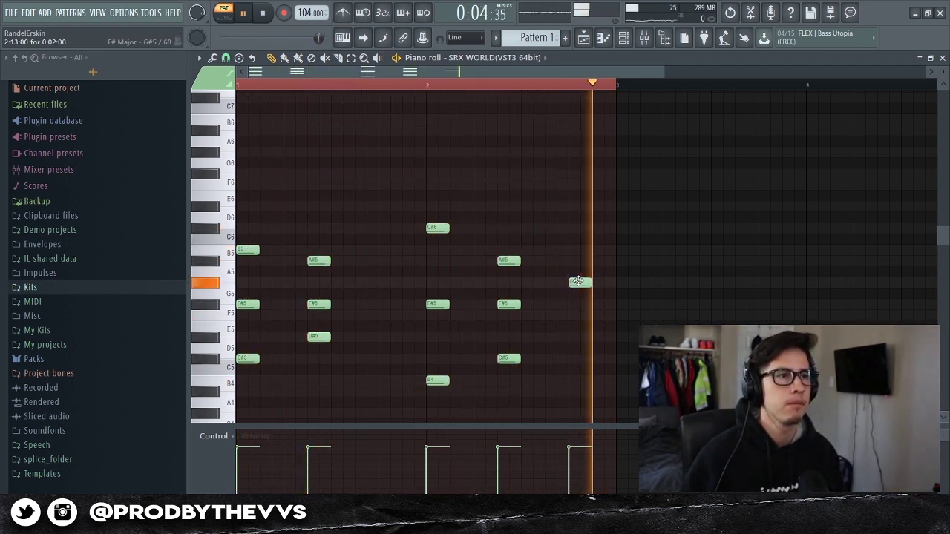
right_click(578, 281)
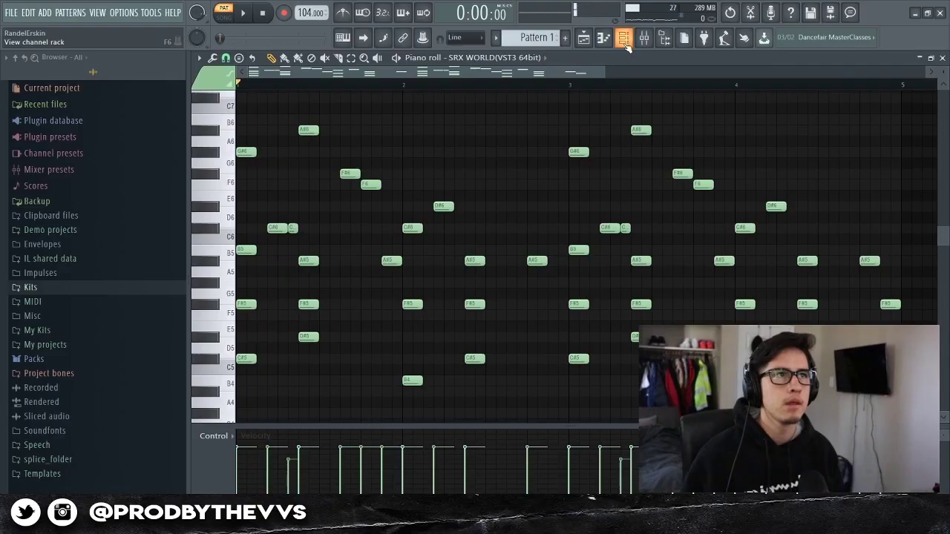
Step: Switch the SRX WORLD channel to the 068 St.GuZhngSRX plucked patch and play it
left_click(624, 41)
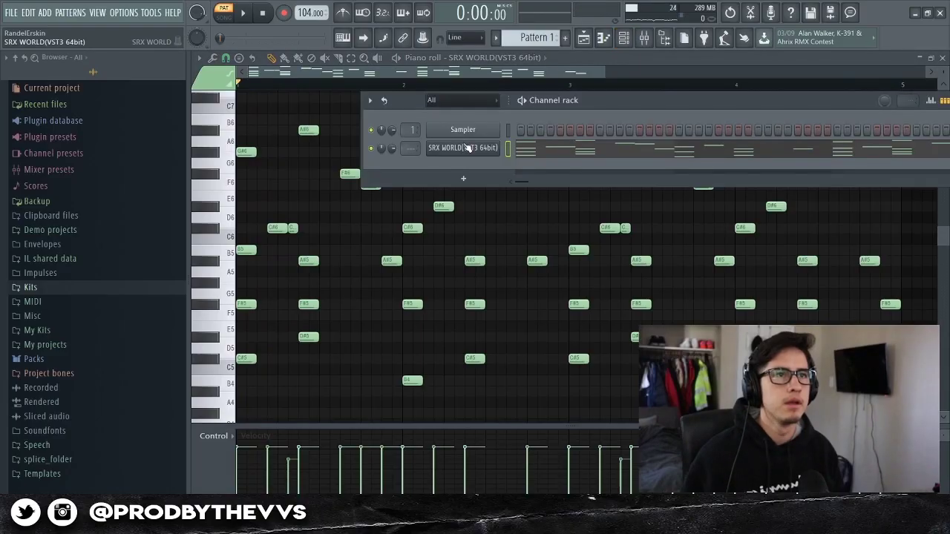
left_click(466, 148)
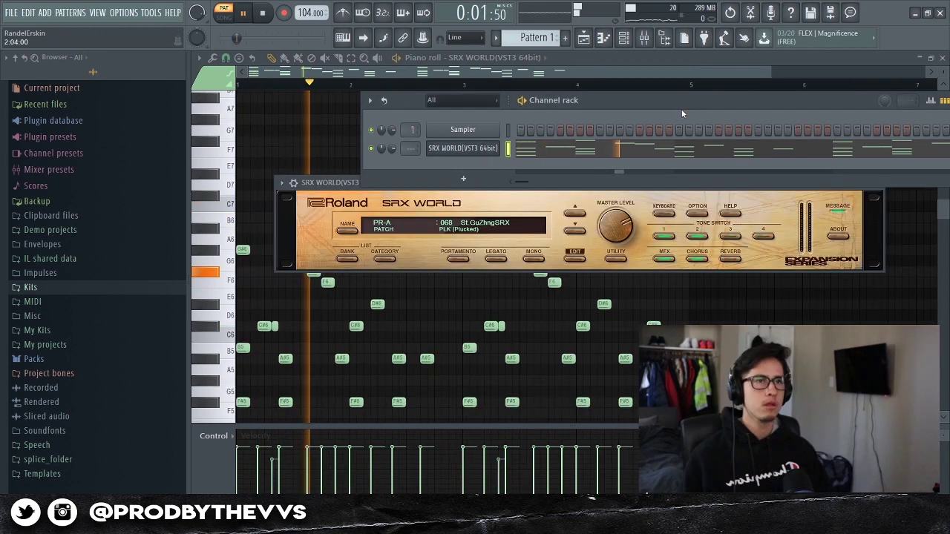
key("space")
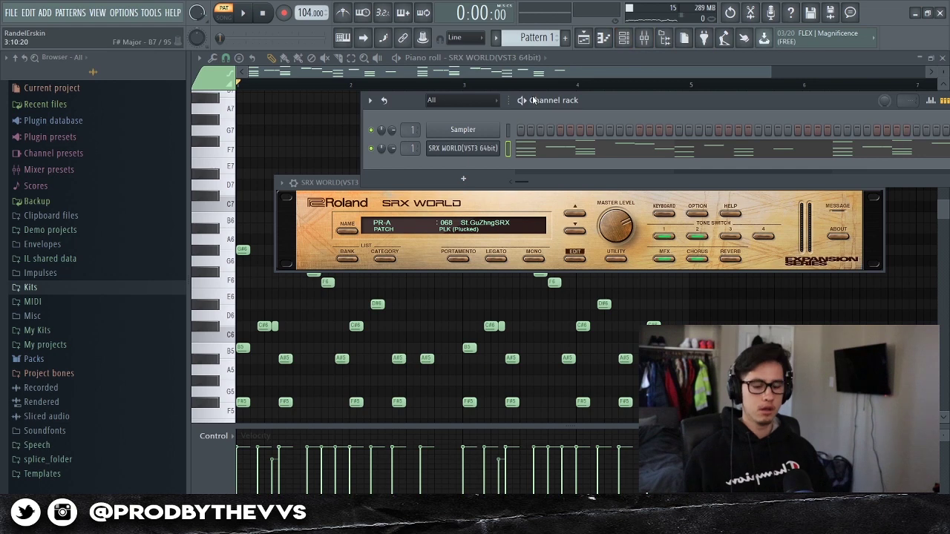
Step: Load FabFilter Pro-Q 3 on mixer Insert 1, Slot 1, in Natural Phase mode
left_click(644, 41)
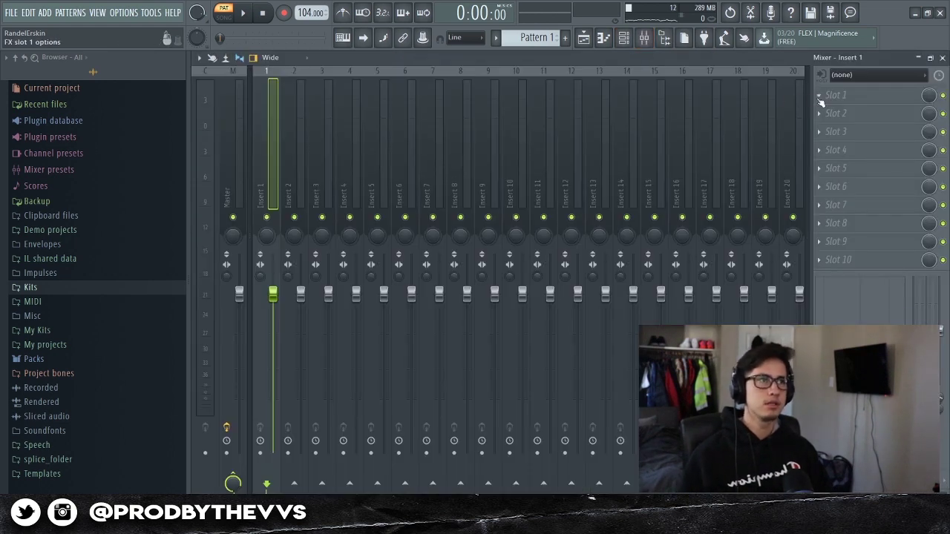
left_click(819, 97)
left_click(337, 330)
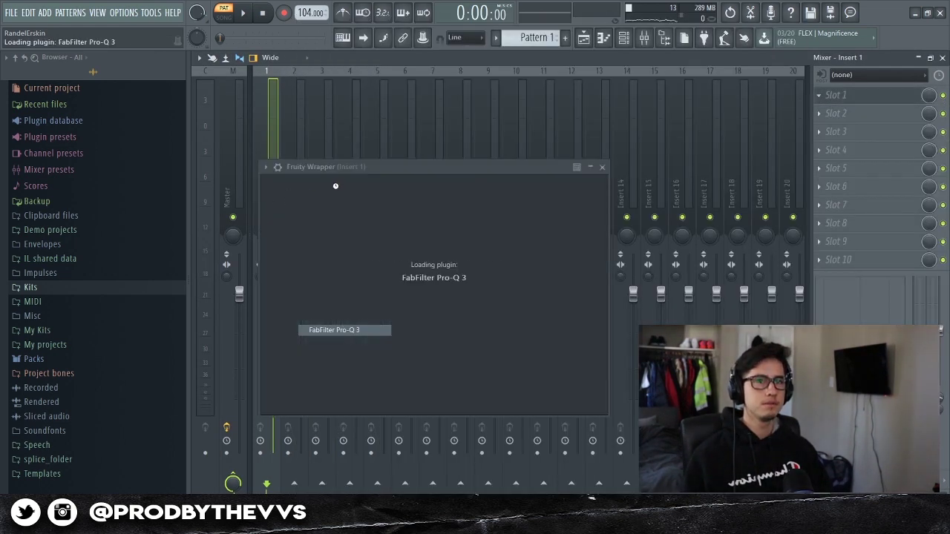
left_click(460, 478)
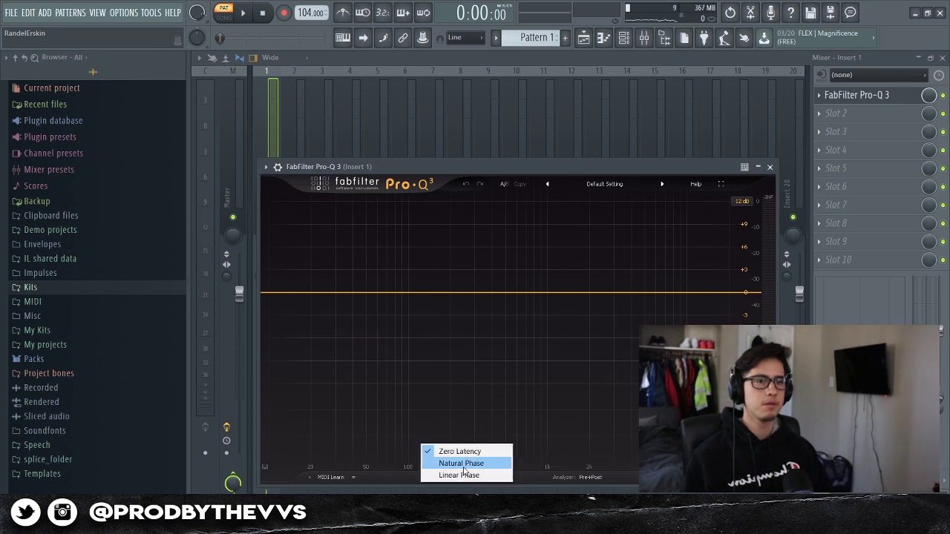
left_click(455, 462)
Step: Create a band, change it to Low Cut, and raise it to about 80 Hz
left_click_drag(316, 292, 341, 319)
right_click(342, 320)
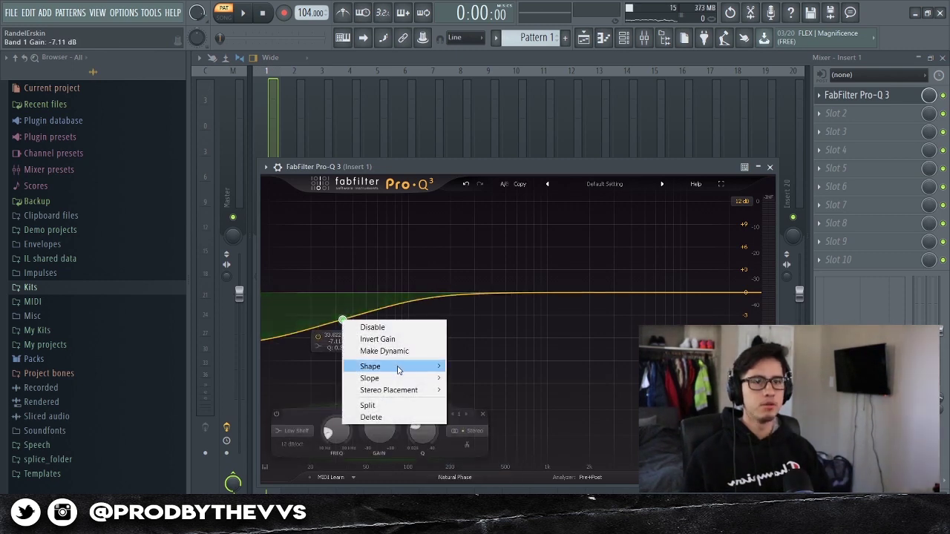
mouse_move(371, 366)
left_click(475, 390)
left_click_drag(342, 367, 419, 296)
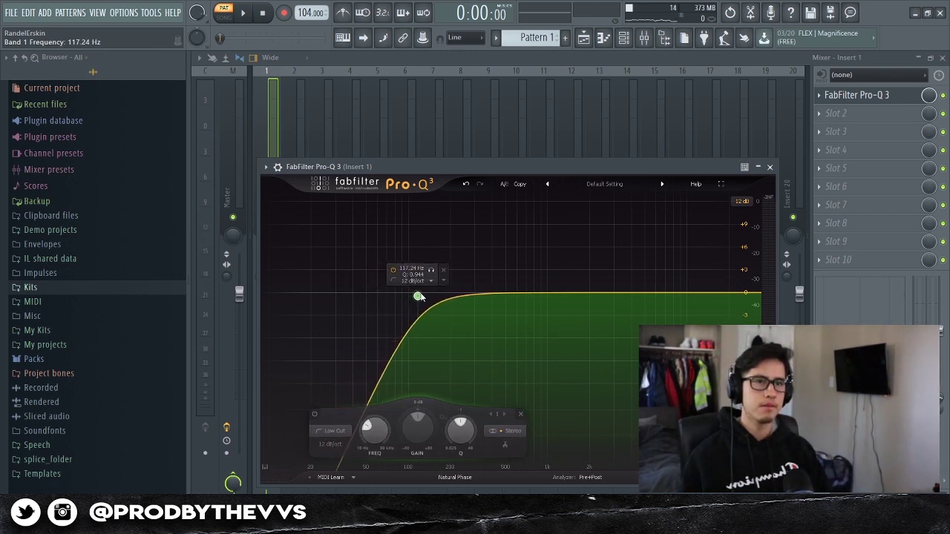
Step: Confirm Natural Phase mode, then nudge the low cut up to about 130 Hz during playback
left_click(458, 477)
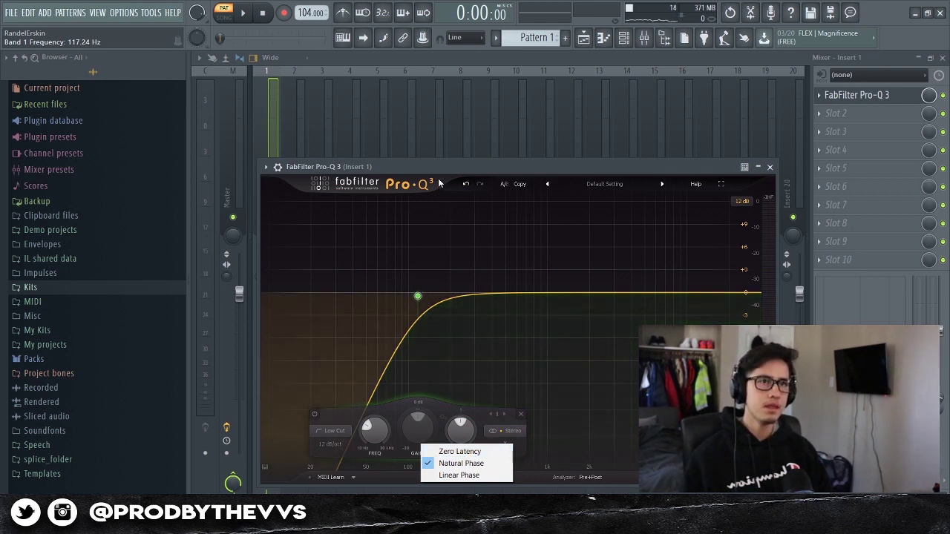
left_click(415, 217)
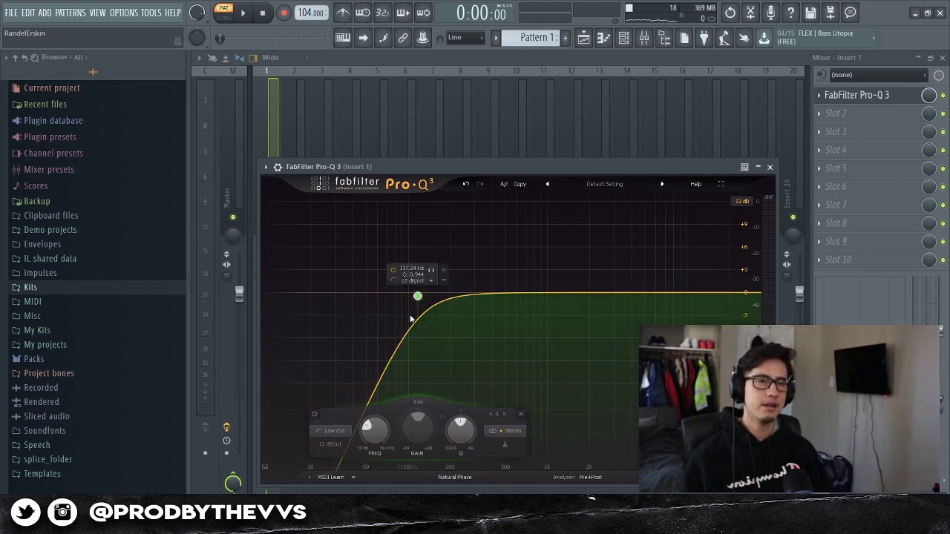
scroll(417, 299, "down", 1)
scroll(417, 300, "up", 5)
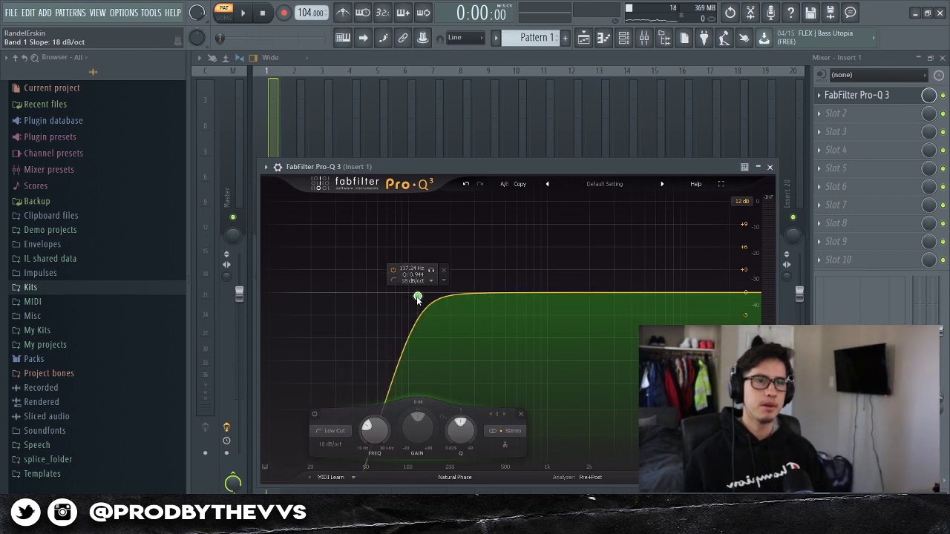
left_click(454, 477)
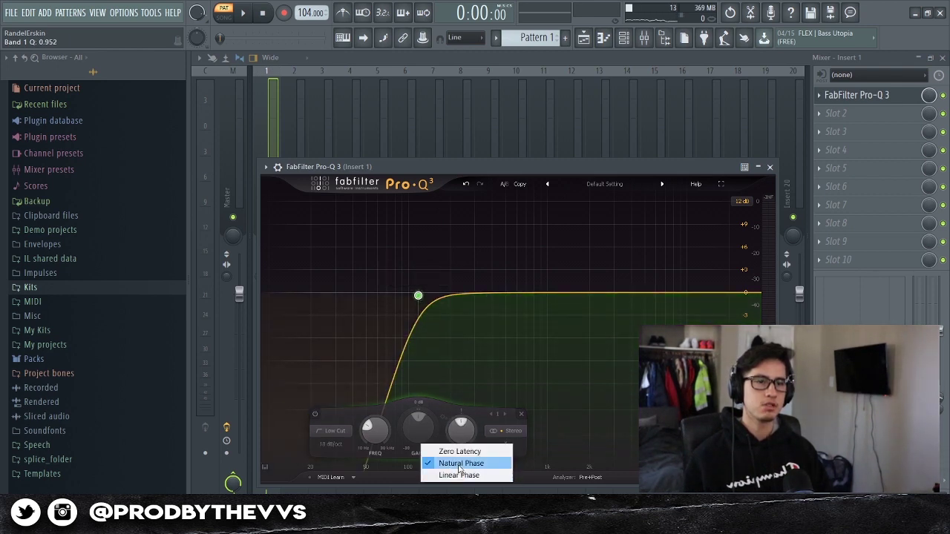
left_click(458, 466)
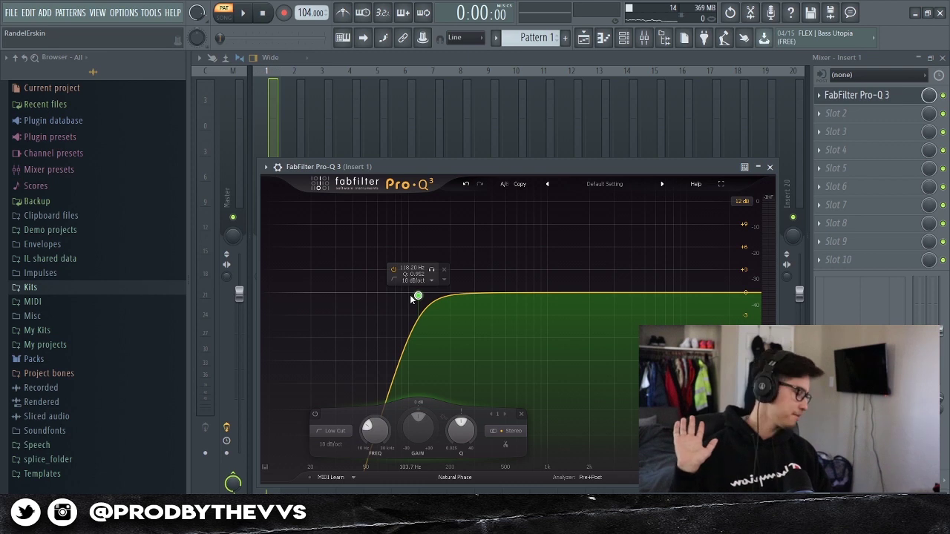
key("space")
left_click_drag(419, 296, 438, 296)
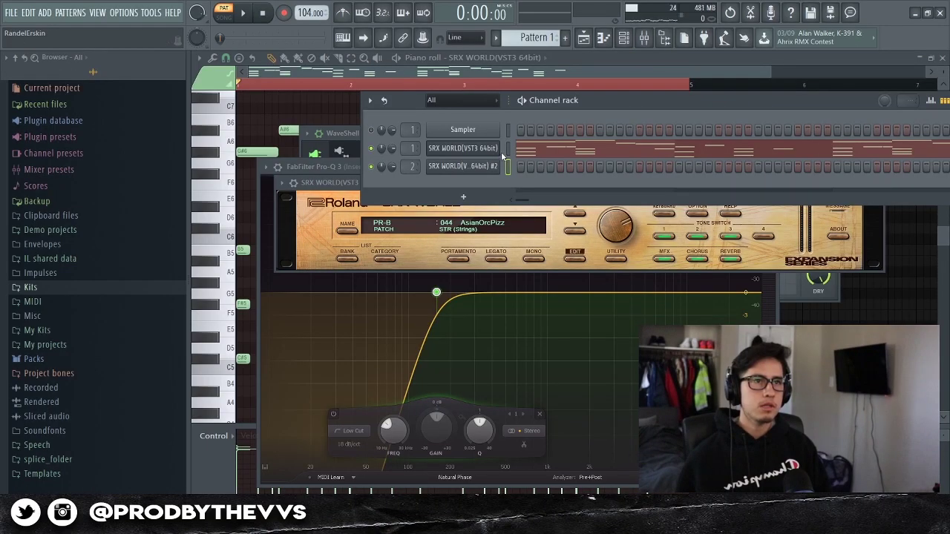
Step: Open the SRX WORLD #2 channel's notes in the piano roll
right_click(493, 170)
left_click(502, 170)
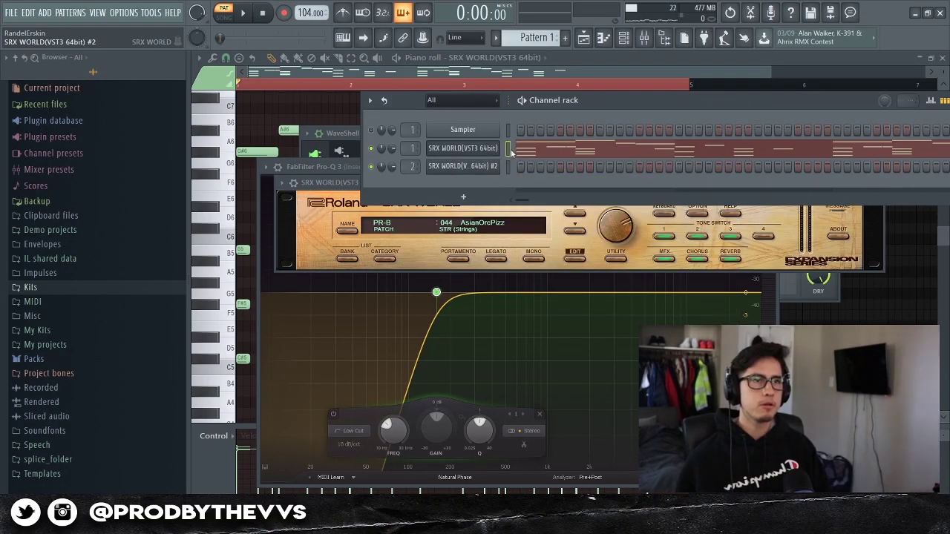
right_click(502, 172)
left_click(519, 168)
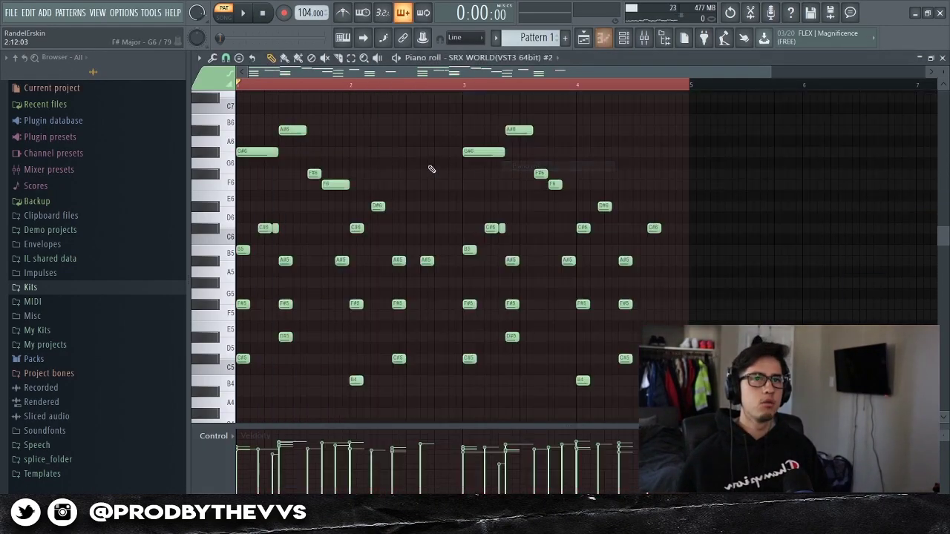
Step: Delete the upper chord notes, then select the C#6 notes and all remaining notes
left_click_drag(260, 104, 695, 190)
key("Delete")
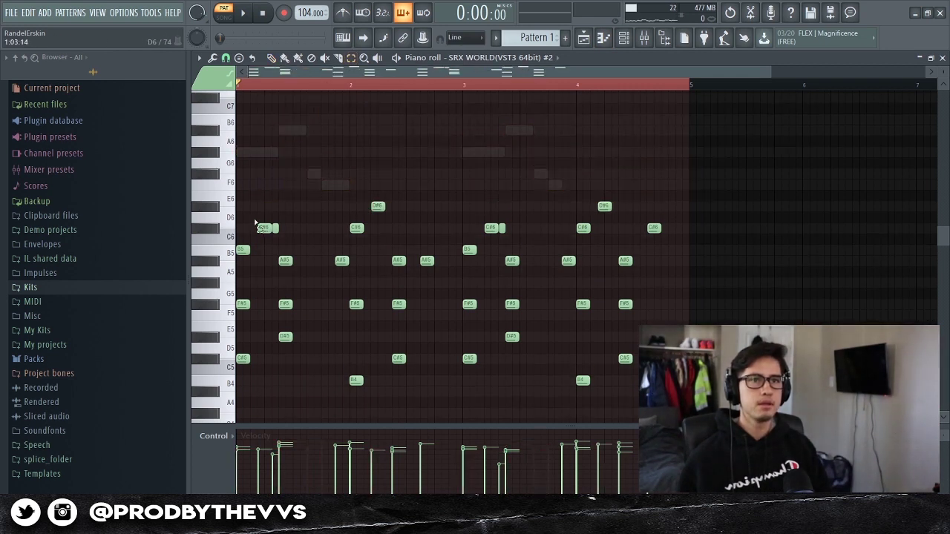
left_click_drag(254, 215, 416, 227)
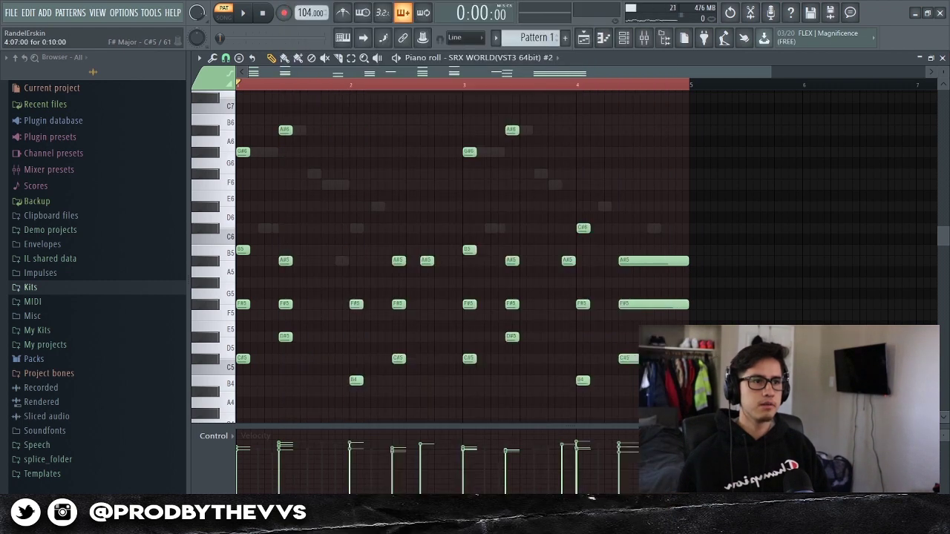
key("ctrl+a")
Step: Run the articulator twice on all SRX WORLD #2 notes so each sustains to the next
key("alt+l")
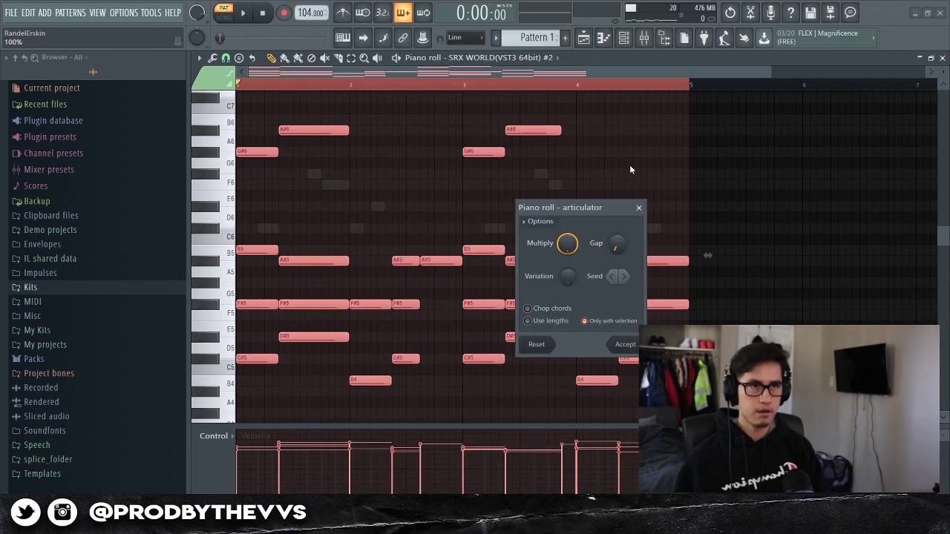
left_click(625, 345)
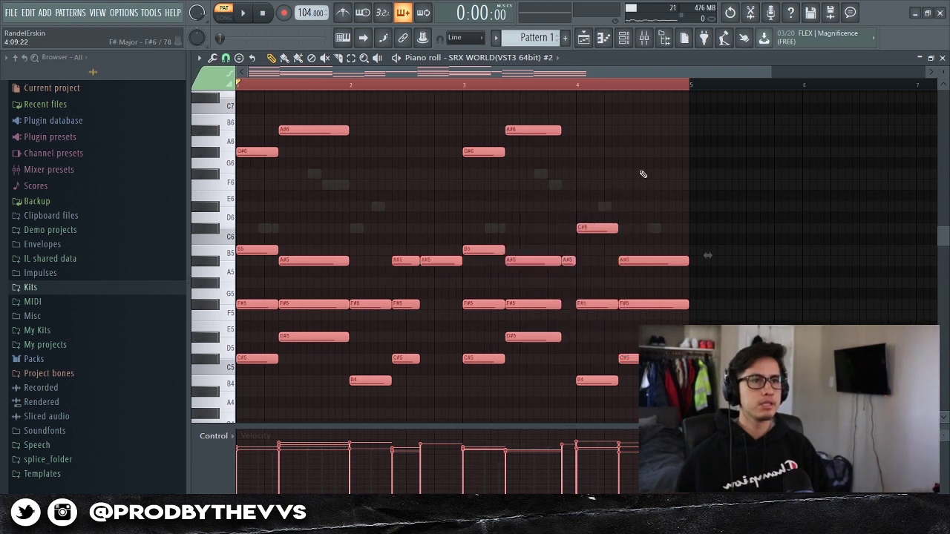
left_click(527, 128)
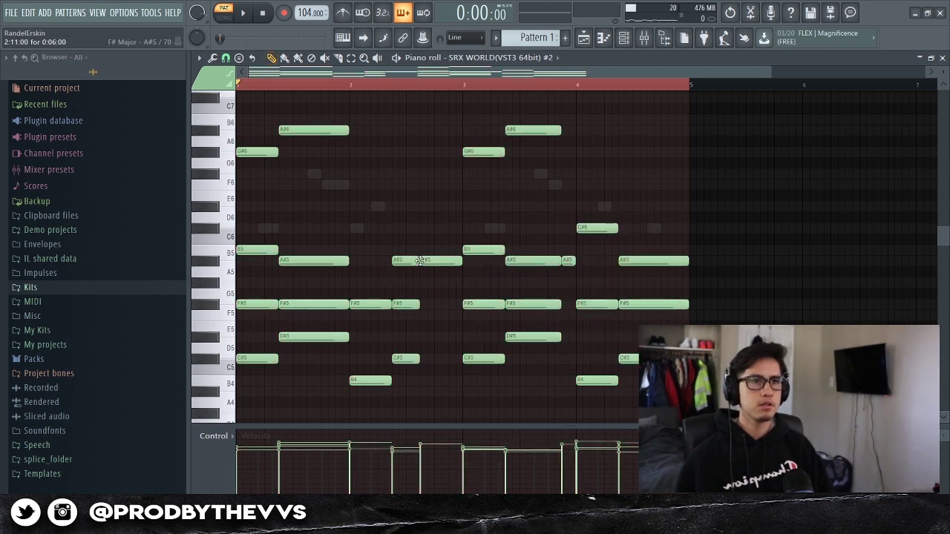
key("ctrl+a")
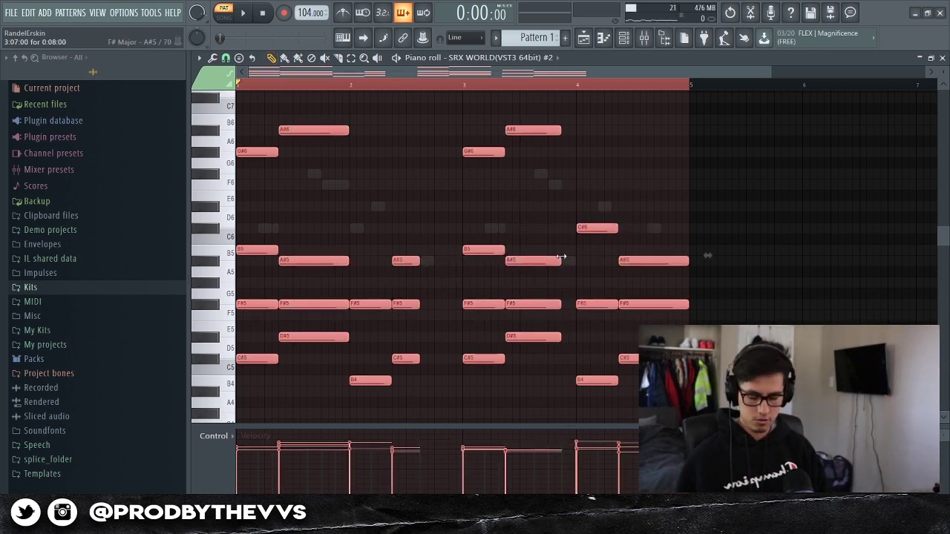
key("alt+l")
left_click_drag(580, 211, 332, 133)
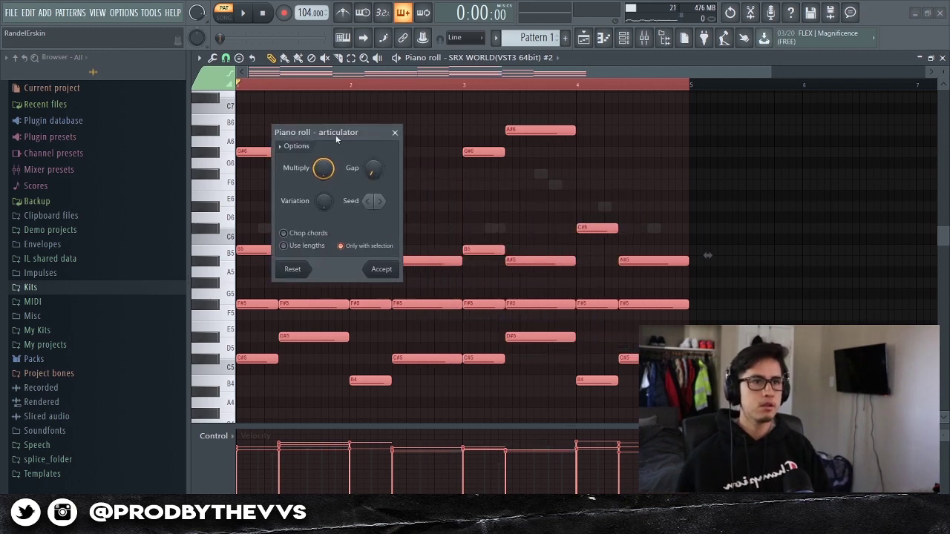
left_click(378, 268)
left_click(479, 110)
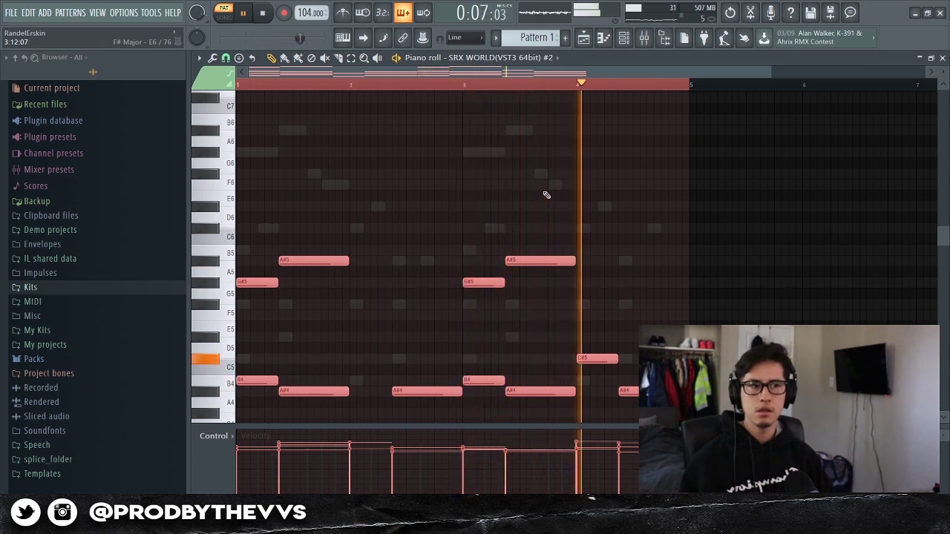
Step: Stop playback and show the first SRX WORLD channel's notes in the piano roll
key("space")
left_click(624, 38)
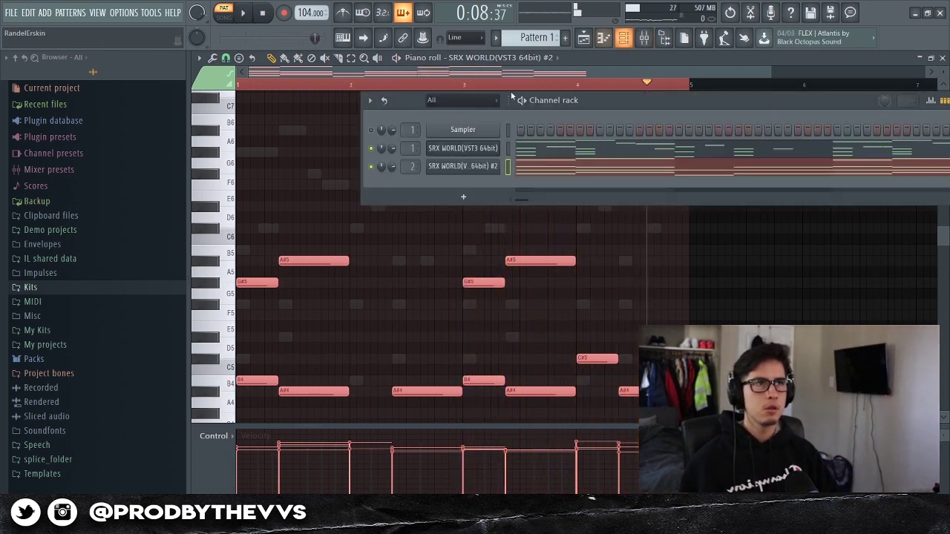
right_click(476, 150)
left_click(527, 147)
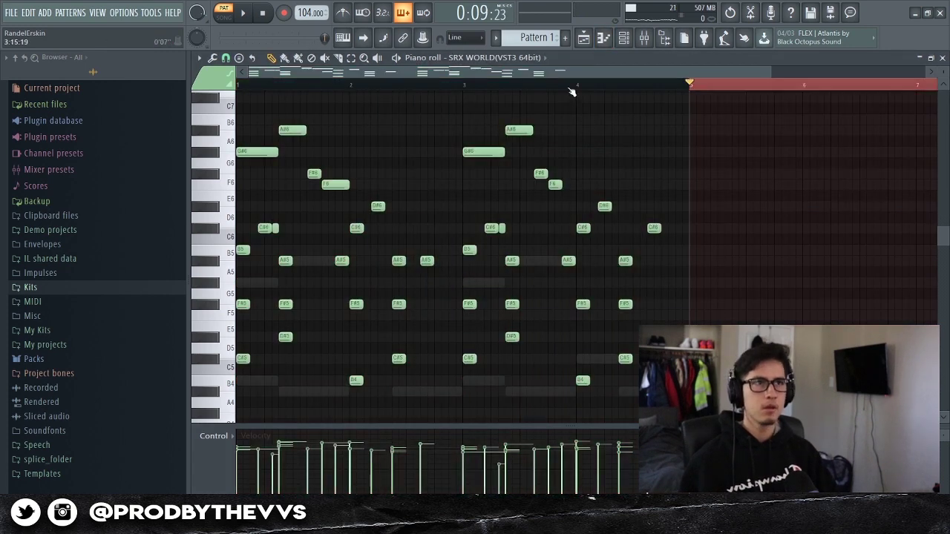
Step: Transpose all SRX WORLD notes down one octave with Ctrl+Down and play them back
key("ctrl+a")
key("ctrl+Down")
key("space")
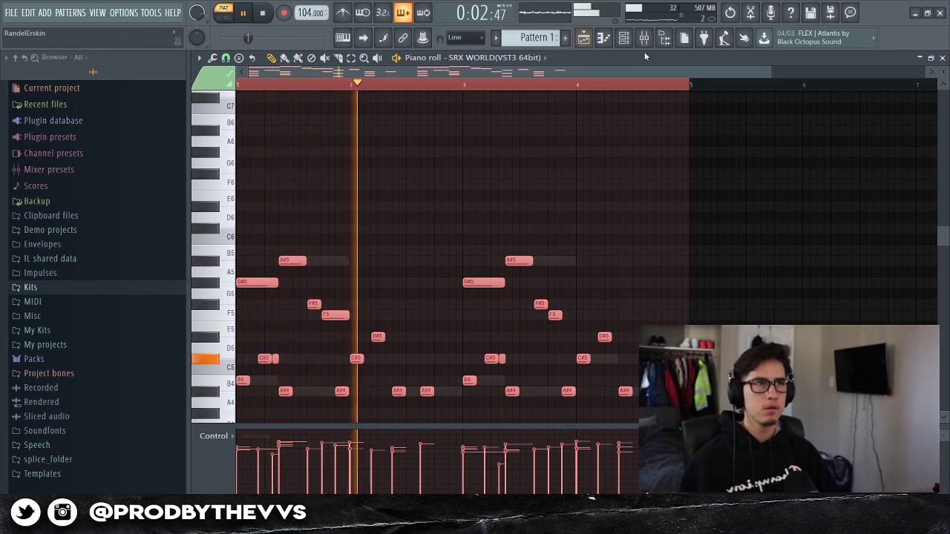
key("F9")
left_click(626, 39)
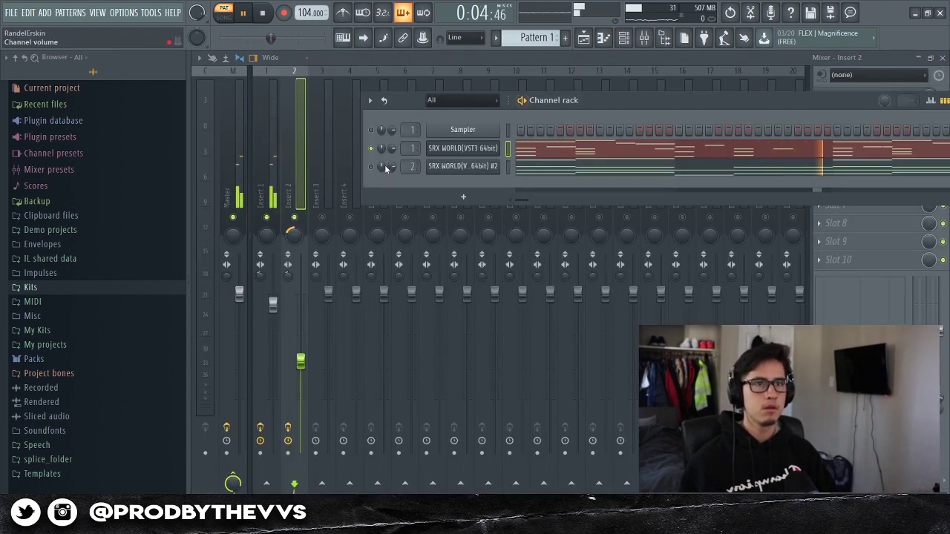
key("space")
key("F7")
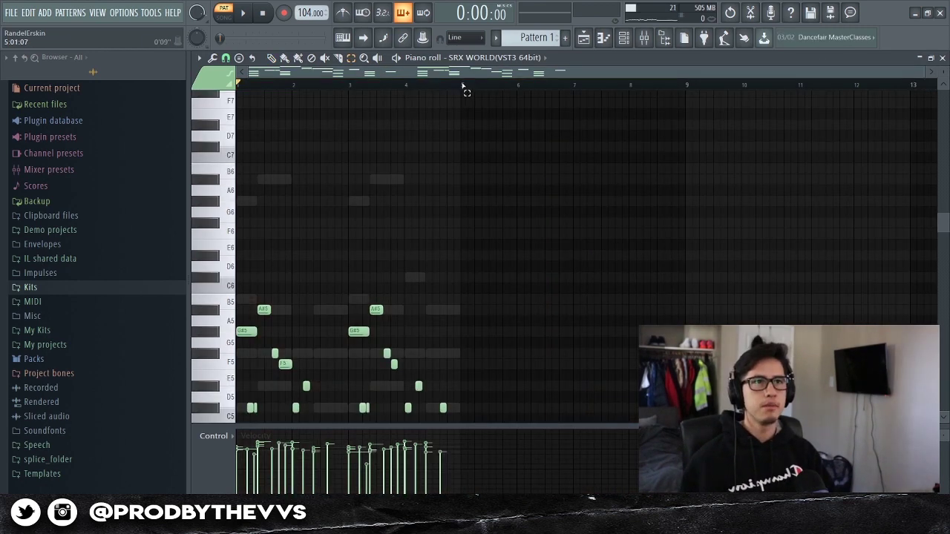
Step: Duplicate bars 1–4 into bars 5–8 an octave higher, and repeat the #2 part
left_click_drag(463, 86, 4, 161)
scroll(432, 156, "down", 3)
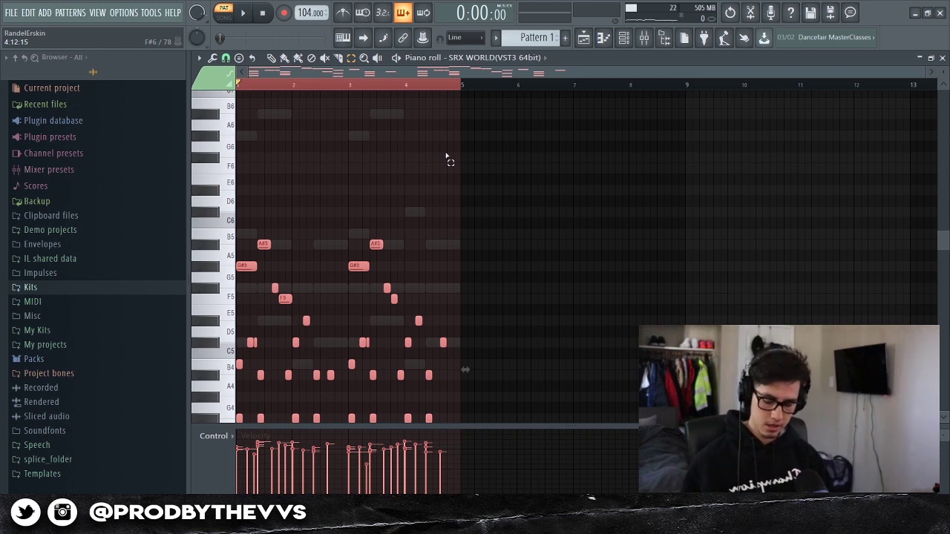
key("ctrl+b")
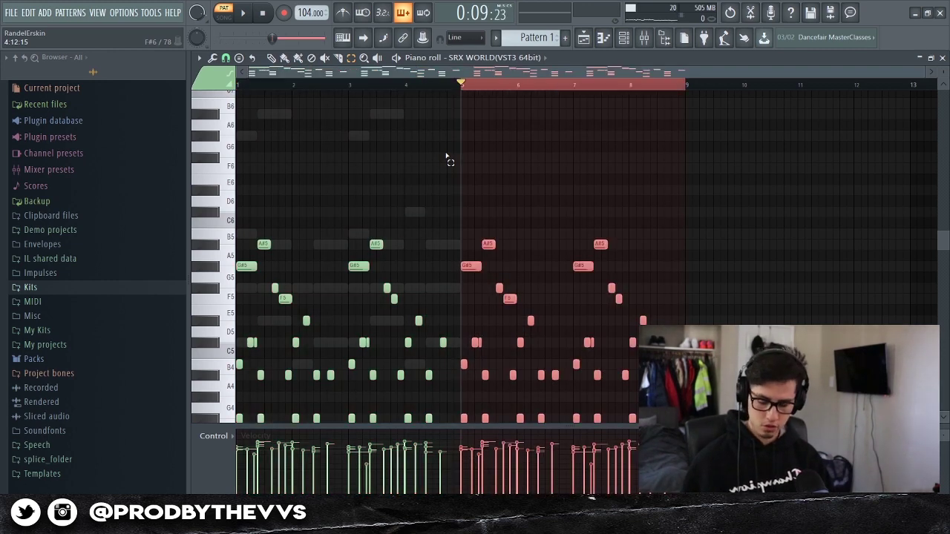
key("ctrl+Up")
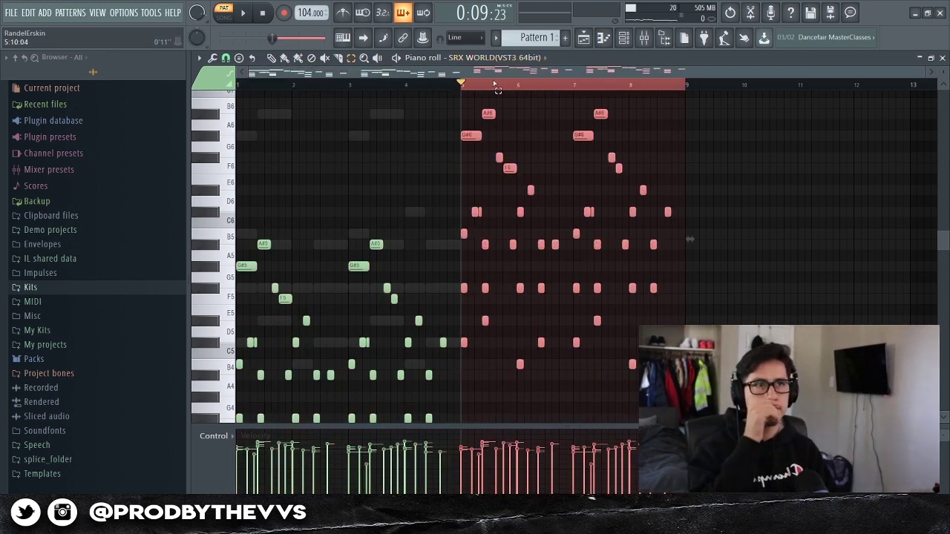
key("ctrl+d")
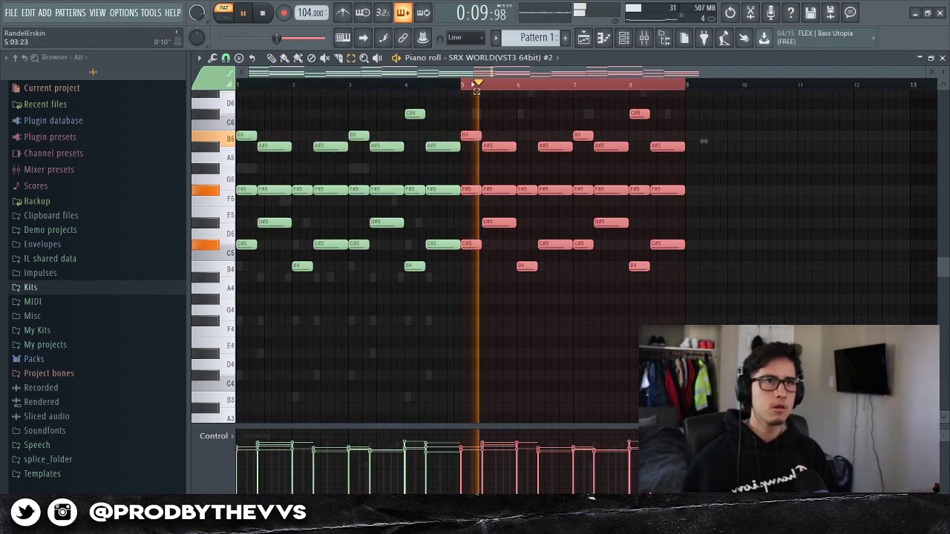
key("ctrl+d")
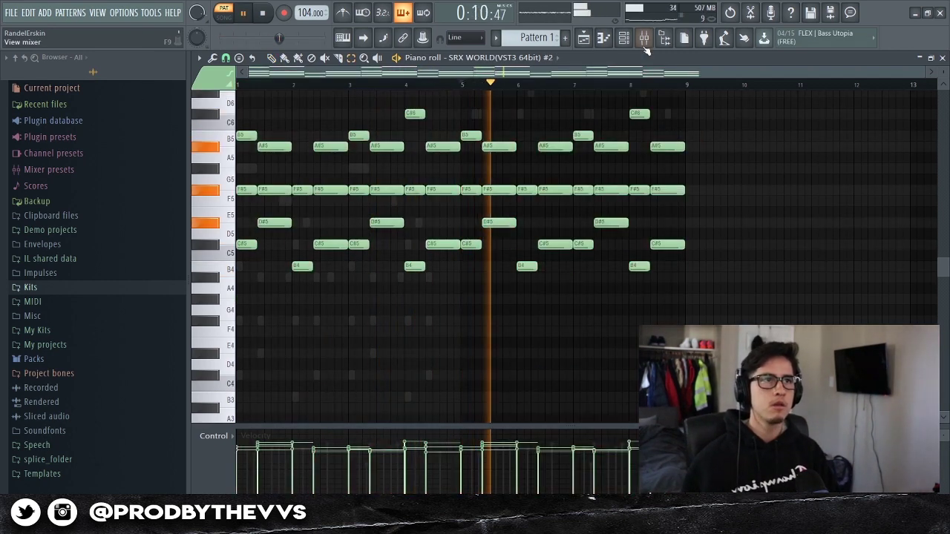
left_click(624, 38)
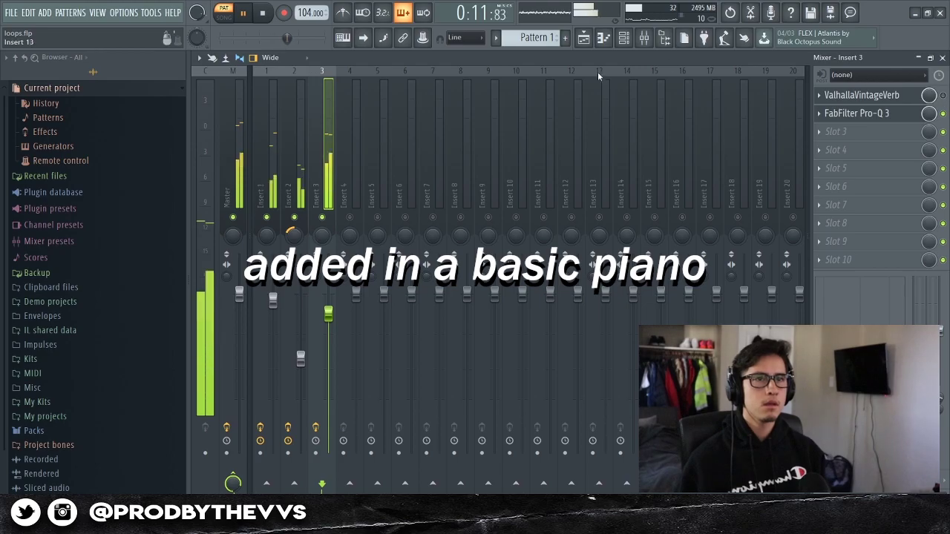
Step: Select mixer Insert 2 and set Arcade's Session Key to D# minor
left_click(294, 185)
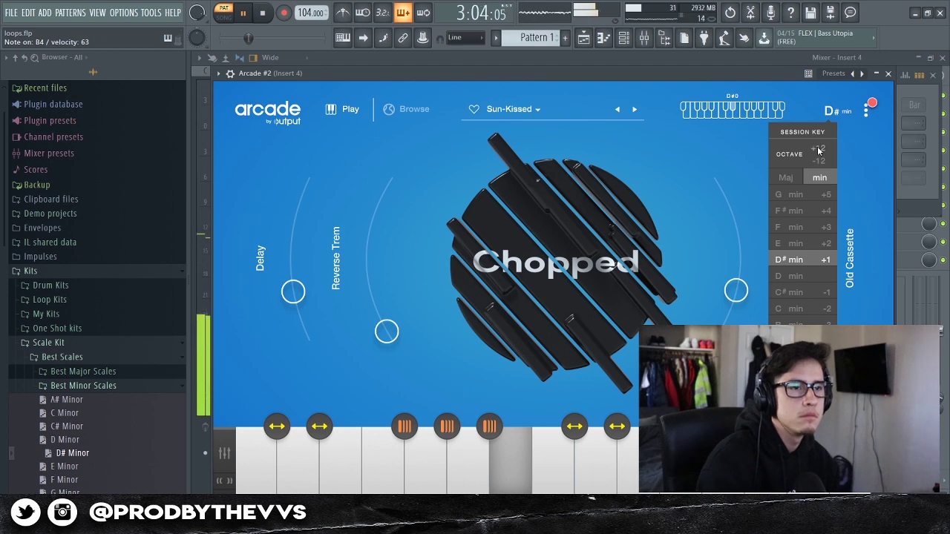
left_click(401, 292)
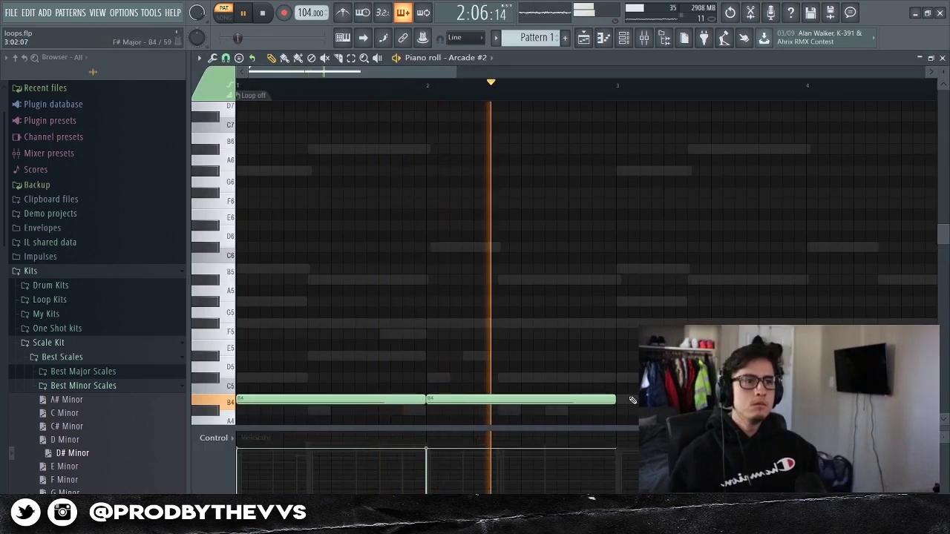
Step: Add a held B4 note at bar 3, then check Arcade's session key in its plugin window
left_click(649, 401)
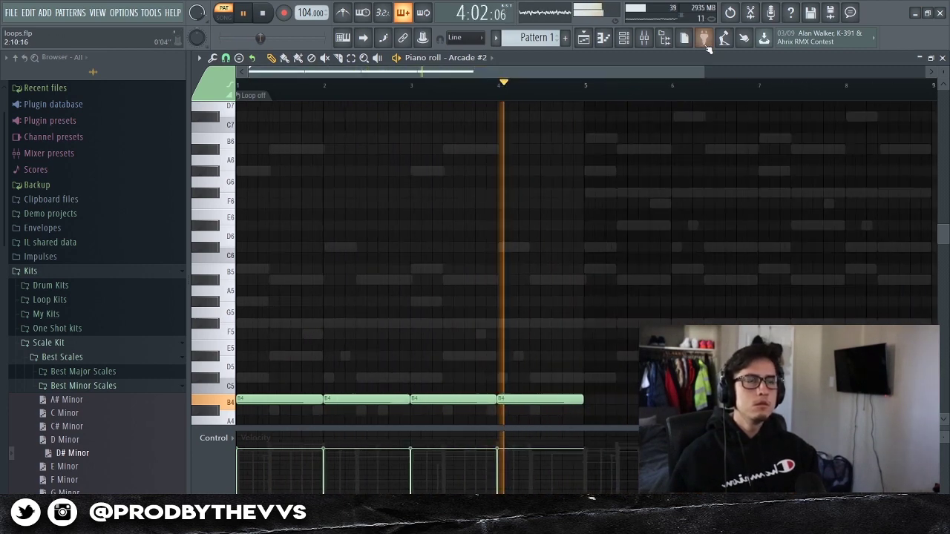
left_click(643, 37)
key("space")
left_click(623, 37)
right_click(406, 195)
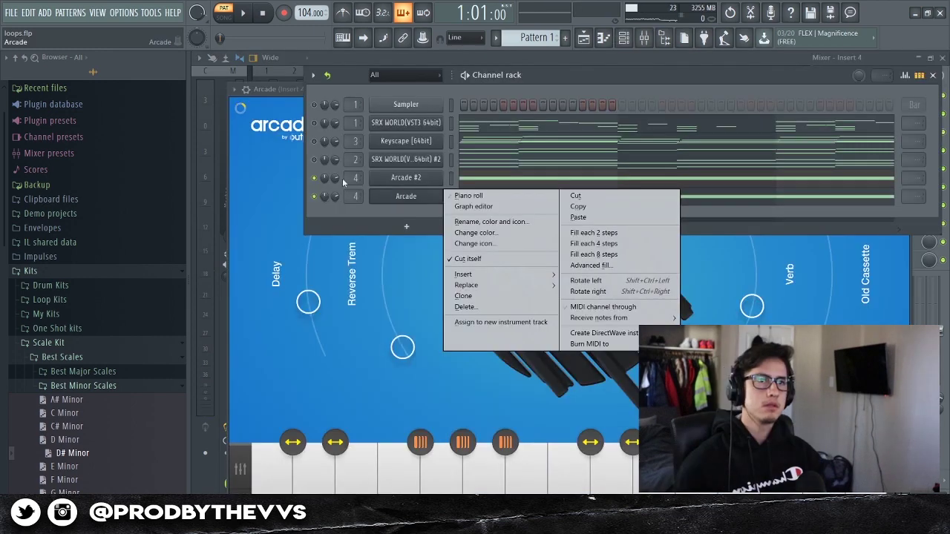
key("Escape")
left_click(419, 196)
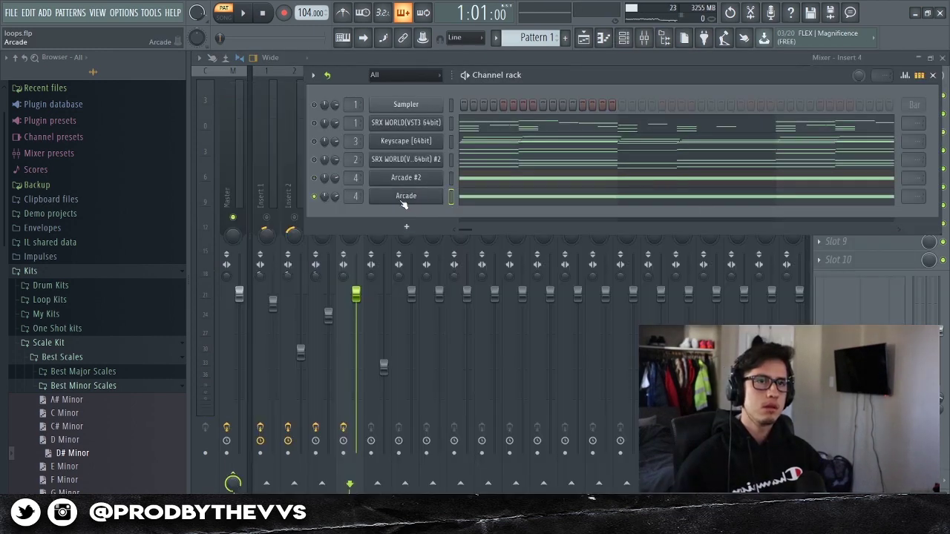
left_click(405, 197)
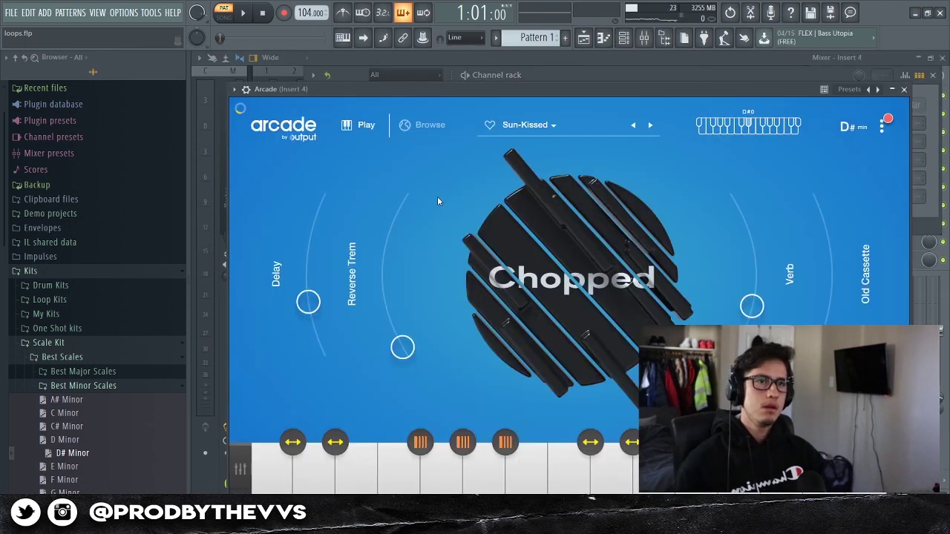
left_click(866, 126)
Step: In the Arcade #2 piano roll, duplicate the B4 notes to bar 5 and delete those in bars 1–4
left_click(623, 37)
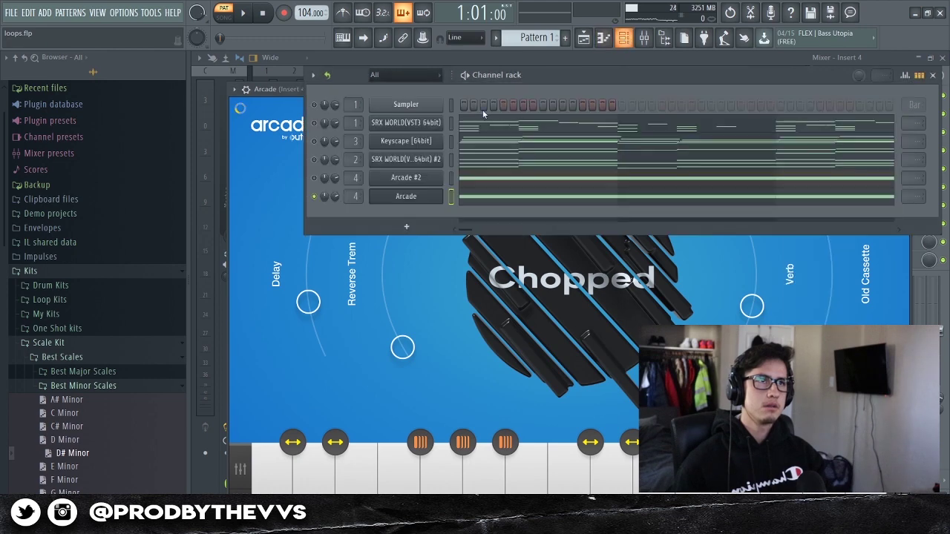
key("F7")
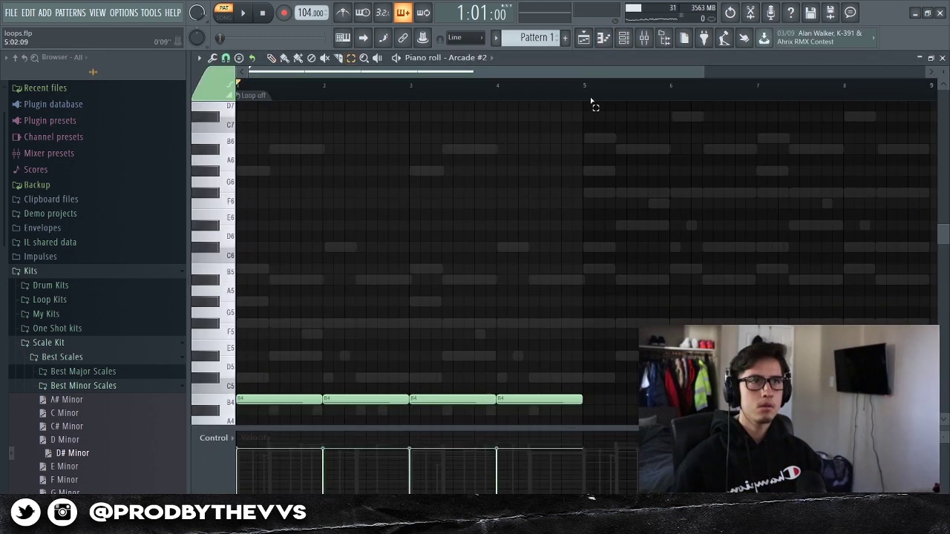
key("ctrl+a")
key("ctrl+b")
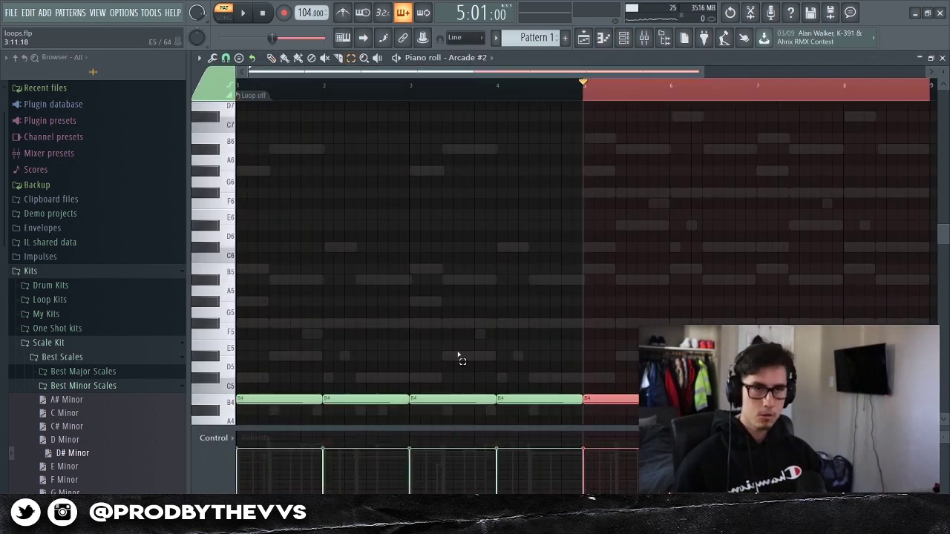
left_click_drag(540, 406, 260, 339)
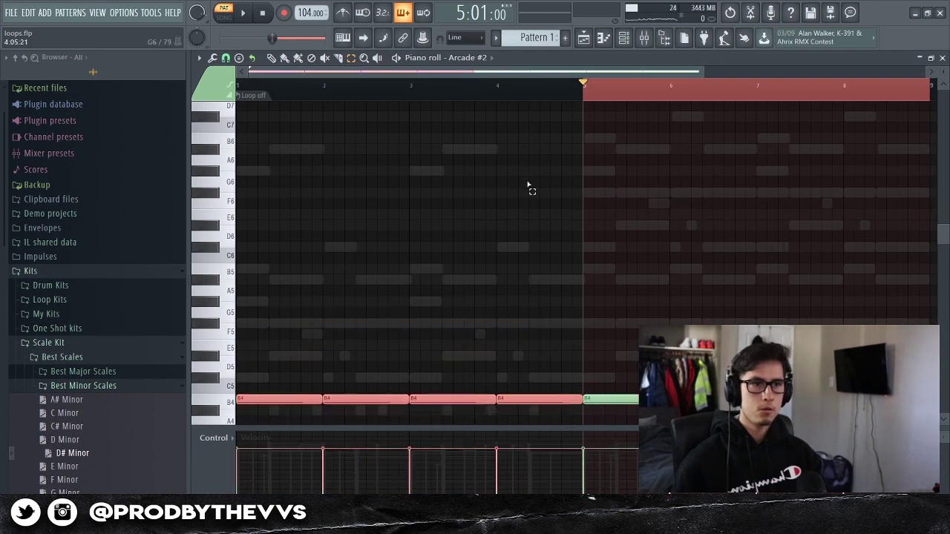
key("Delete")
left_click(598, 93)
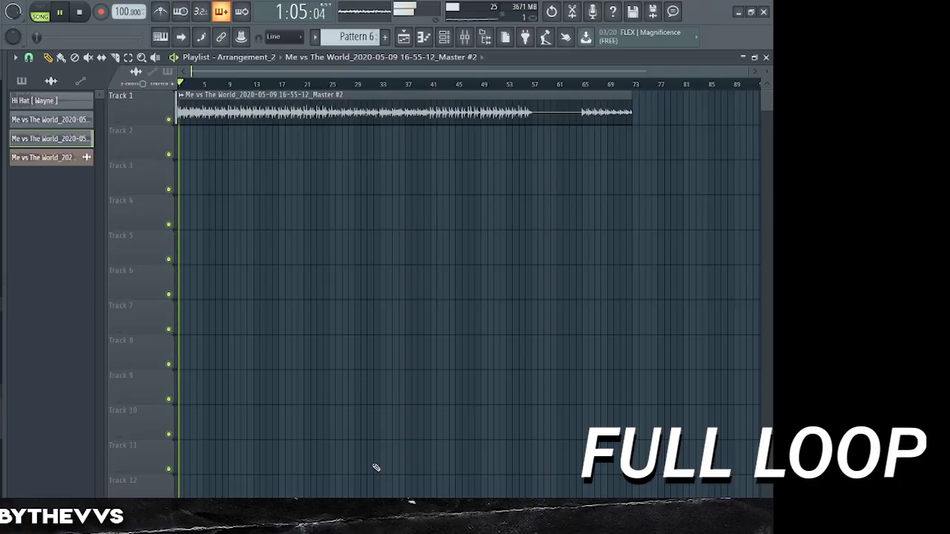